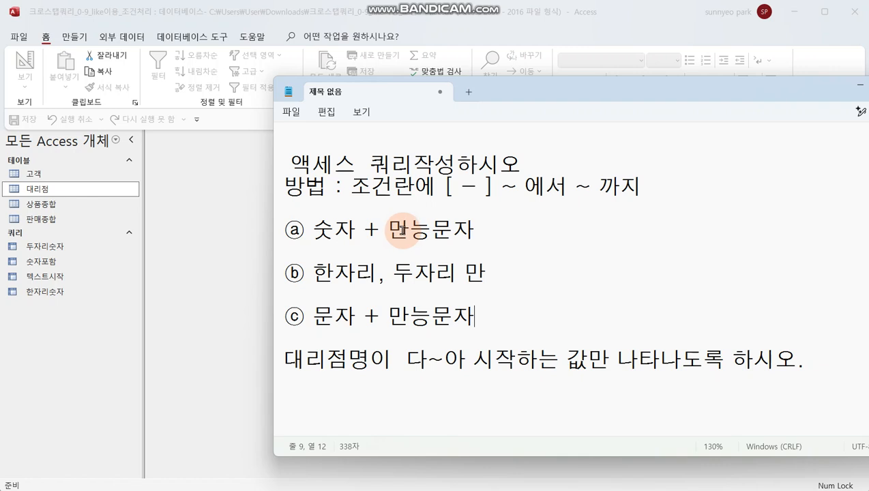
Step: Read the task note on the query for 대리점명 values that start with 다~아
{"action": "left_click", "coordinate": [513, 274]}
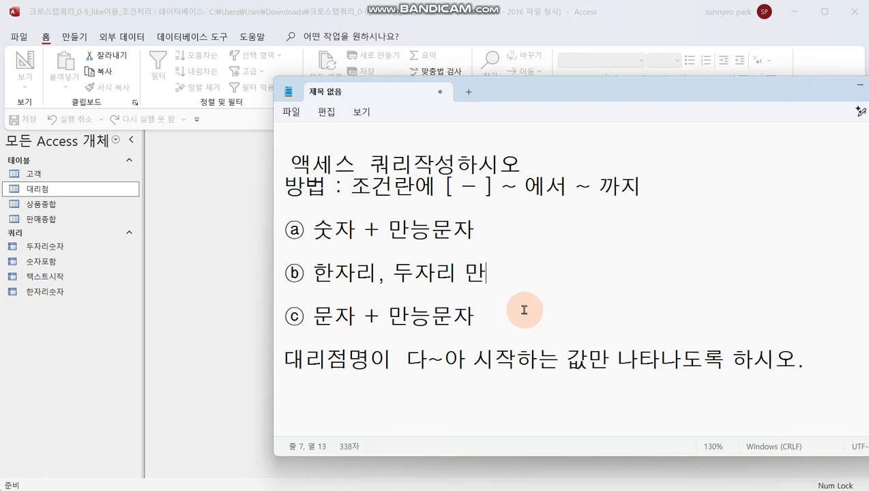
{"action": "left_click_drag", "start_coordinate": [286, 360], "coordinate": [356, 362]}
{"action": "left_click", "coordinate": [312, 361]}
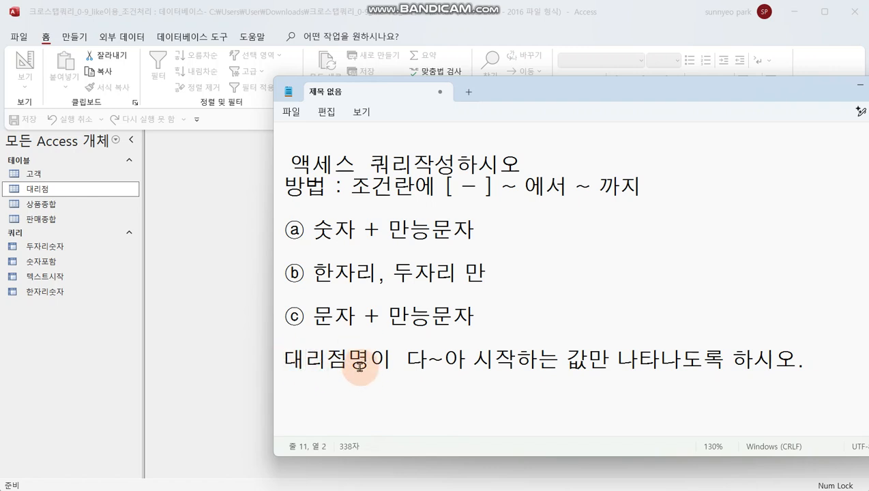
{"action": "left_click_drag", "start_coordinate": [399, 362], "coordinate": [469, 363]}
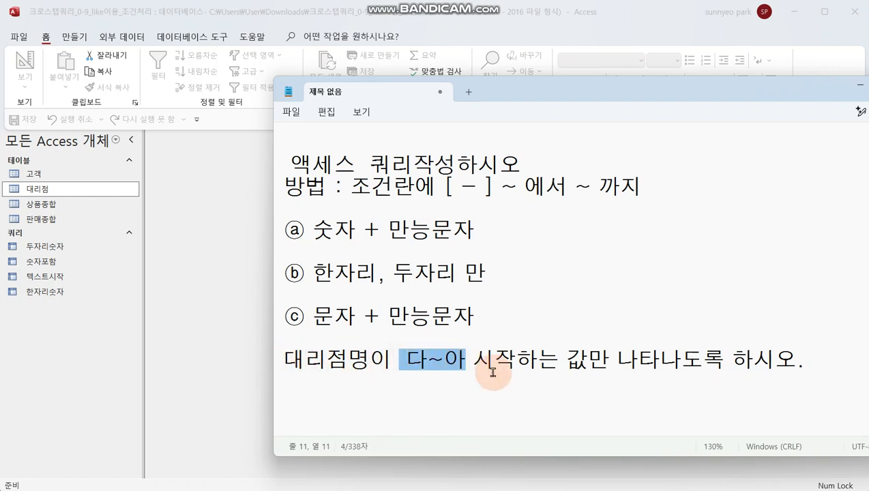
{"action": "left_click", "coordinate": [535, 362]}
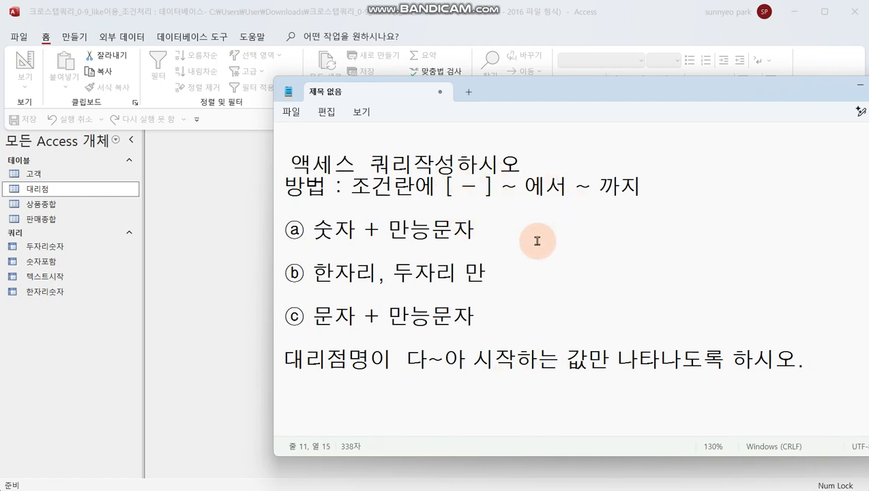
Step: Move the note aside and create a design-view query on the 대리점 table with the 대리점명 field
{"action": "left_click_drag", "start_coordinate": [509, 90], "coordinate": [868, 92]}
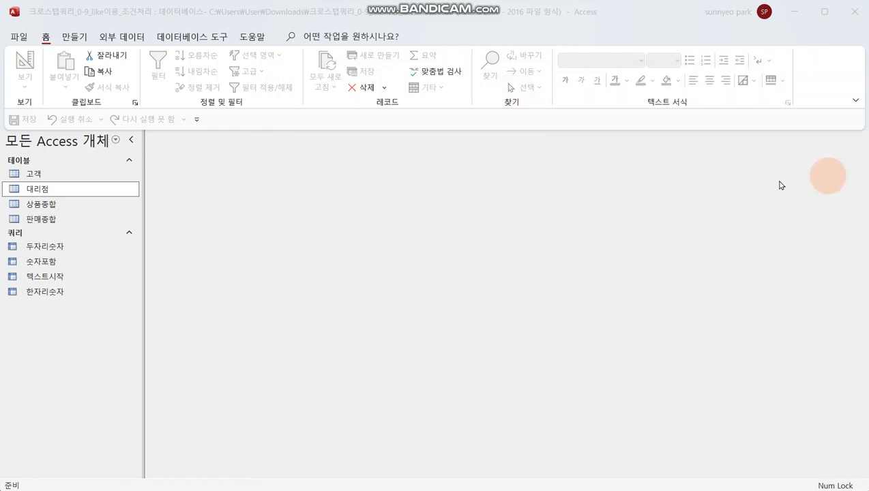
{"action": "left_click", "coordinate": [74, 36]}
{"action": "left_click", "coordinate": [223, 74]}
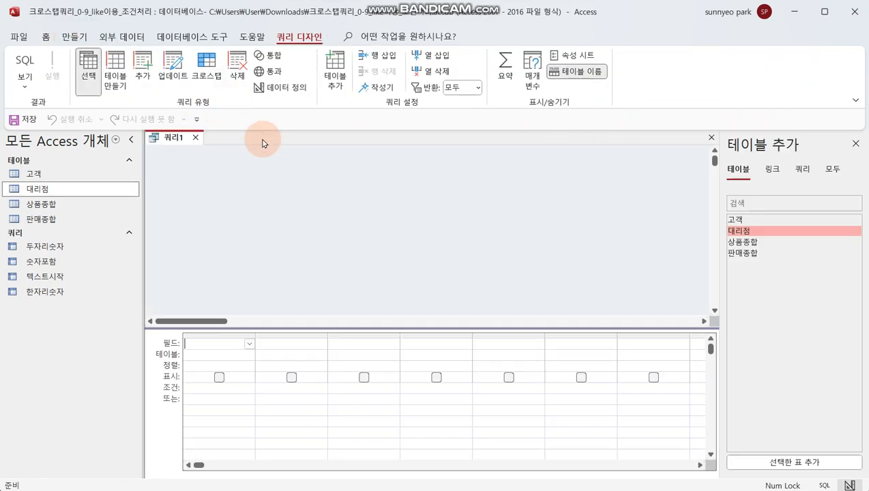
{"action": "left_click_drag", "start_coordinate": [58, 190], "coordinate": [241, 181]}
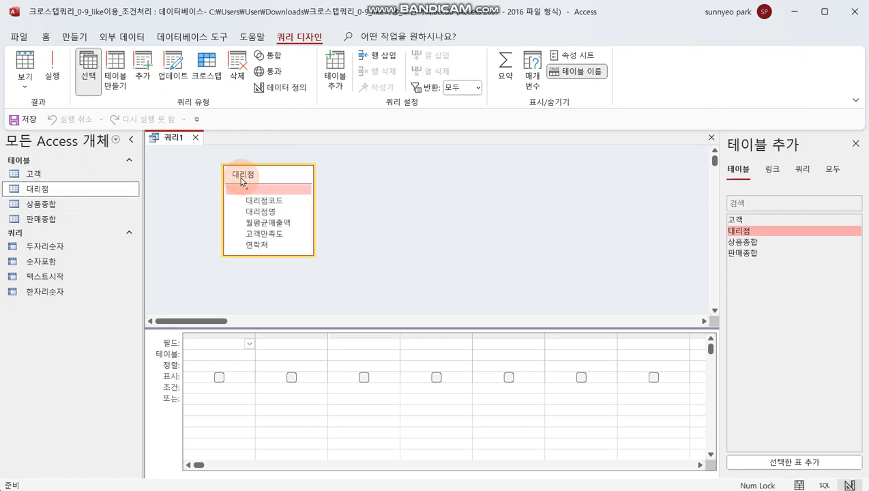
{"action": "double_click", "coordinate": [276, 217]}
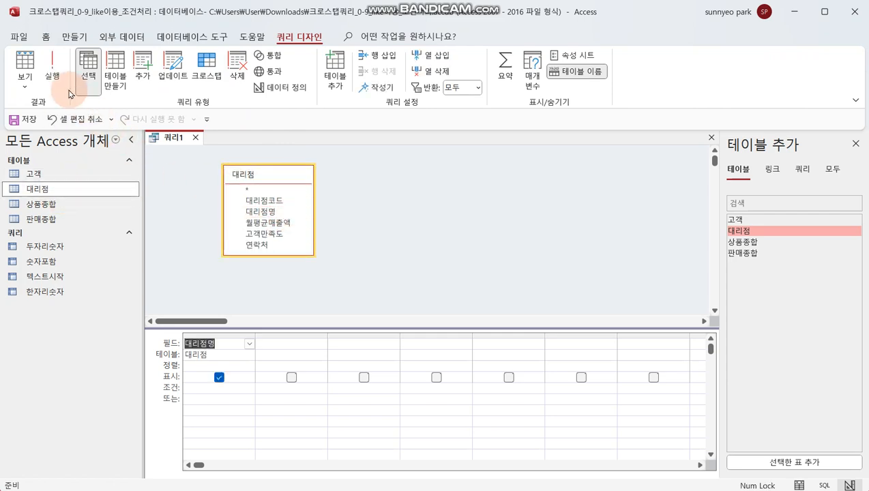
Step: Run the unfiltered query, look through all the 대리점명 records, and return to design view
{"action": "left_click", "coordinate": [55, 75]}
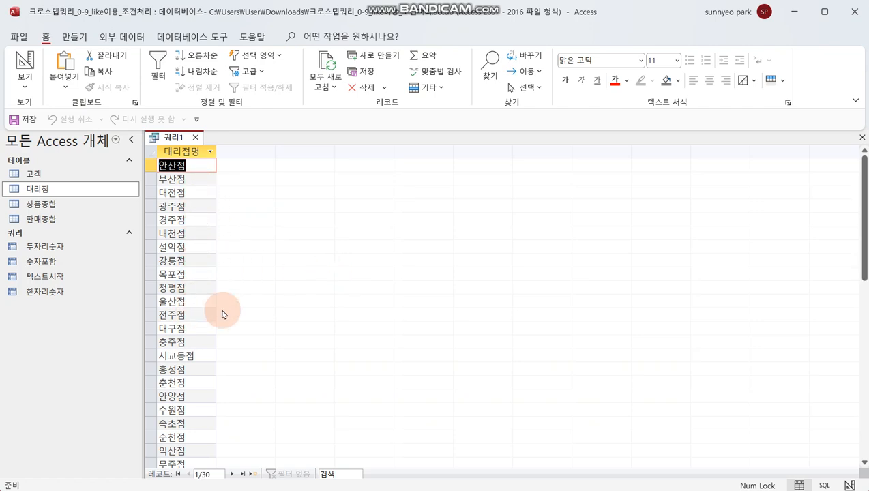
{"action": "scroll", "coordinate": [222, 312], "scroll_direction": "down", "scroll_amount": 3}
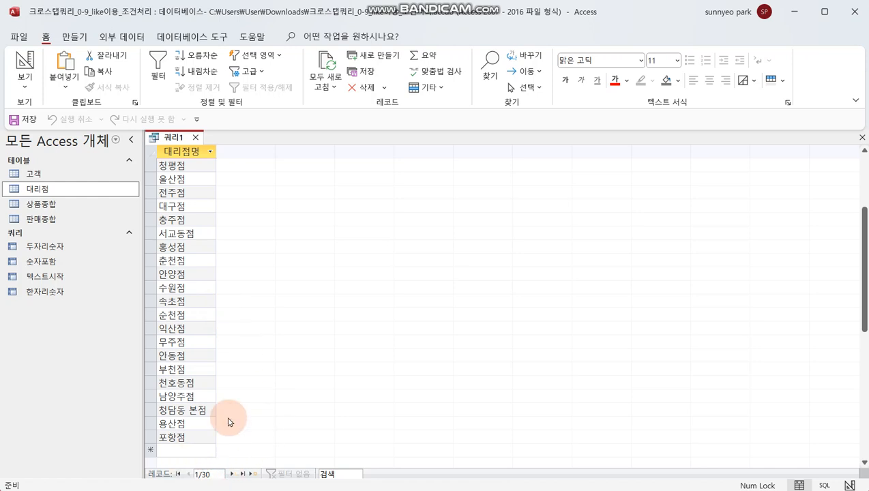
{"action": "left_click", "coordinate": [22, 78]}
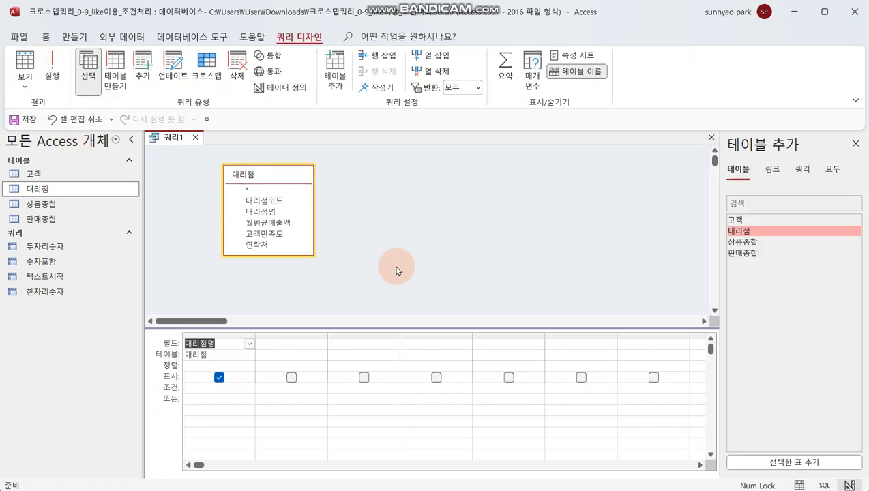
Step: Enter the criterion like "[다-아]*" for the 대리점명 field in the Zoom box and run the query
{"action": "left_click", "coordinate": [196, 388]}
{"action": "right_click", "coordinate": [196, 388]}
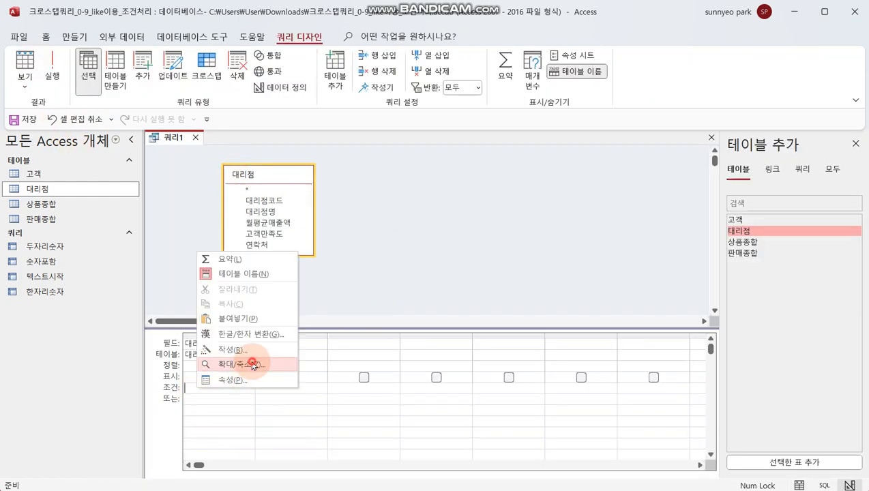
{"action": "left_click", "coordinate": [232, 360]}
{"action": "left_click_drag", "start_coordinate": [360, 208], "coordinate": [413, 264]}
{"action": "left_click", "coordinate": [400, 296]}
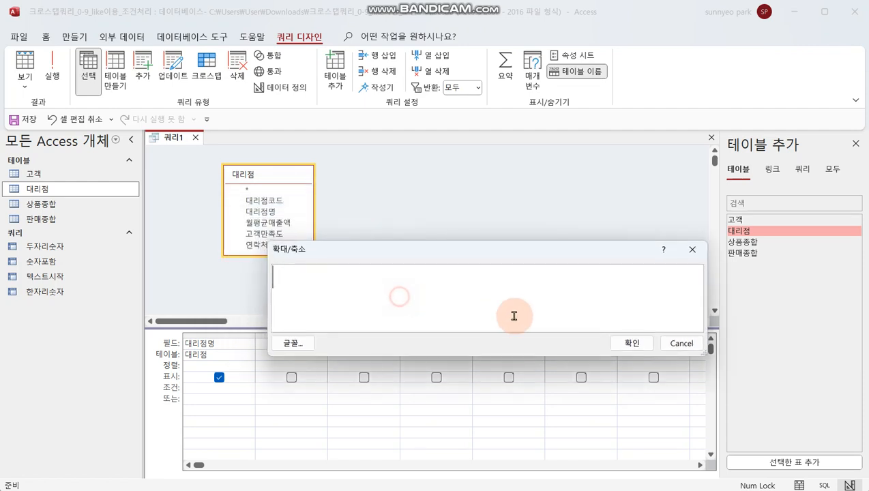
{"action": "type", "text": "["}
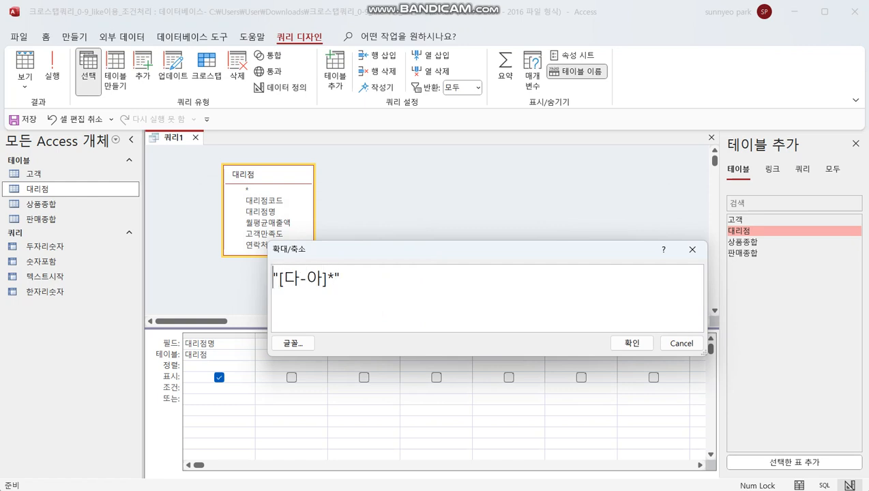
{"action": "type", "text": "like"}
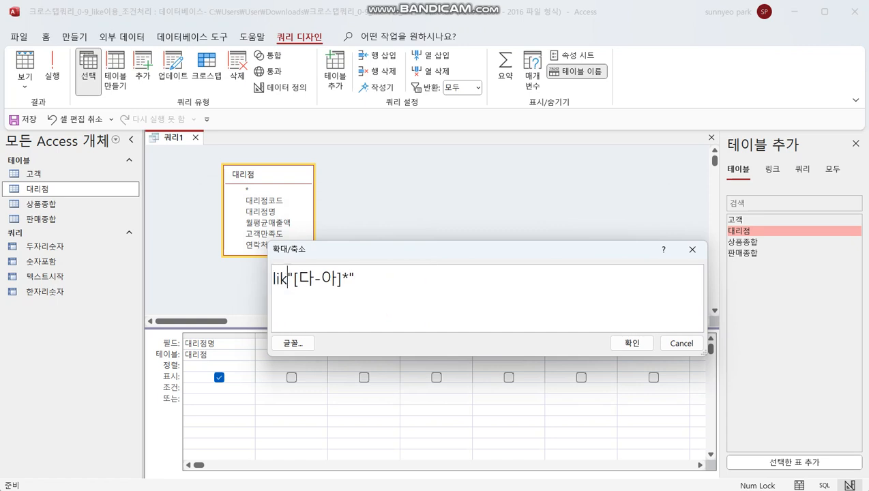
{"action": "left_click", "coordinate": [415, 288]}
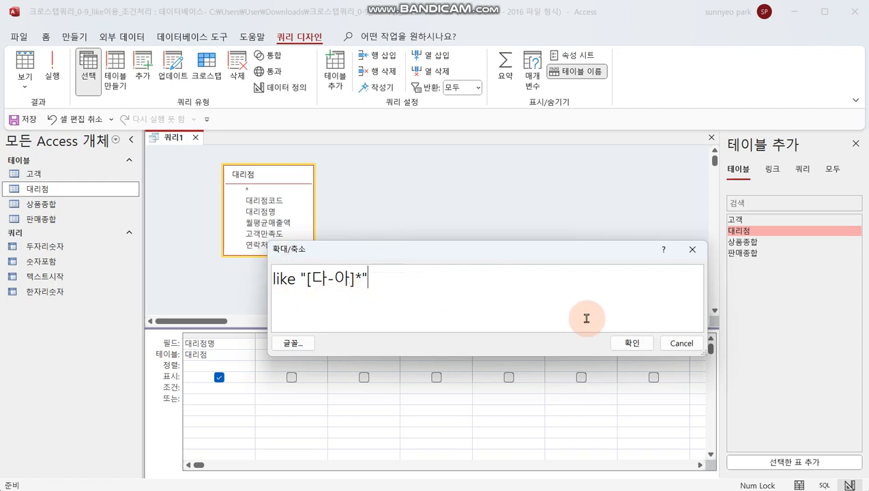
{"action": "left_click", "coordinate": [631, 345]}
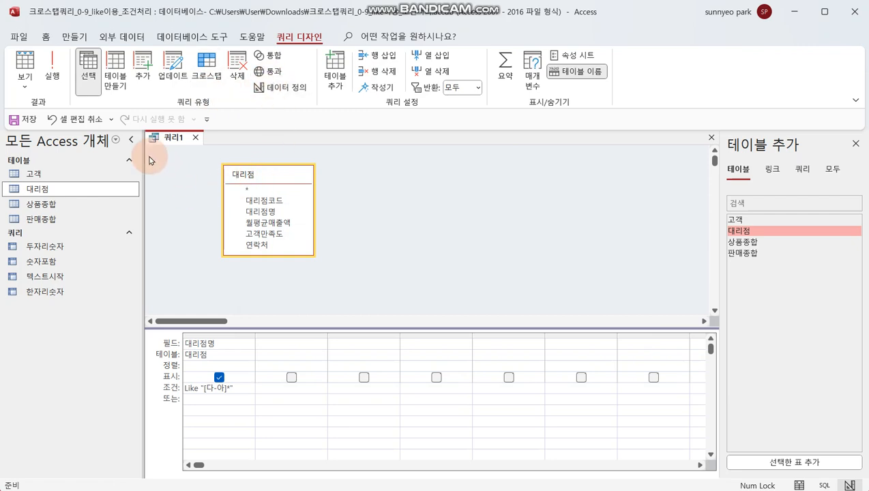
{"action": "left_click", "coordinate": [66, 77]}
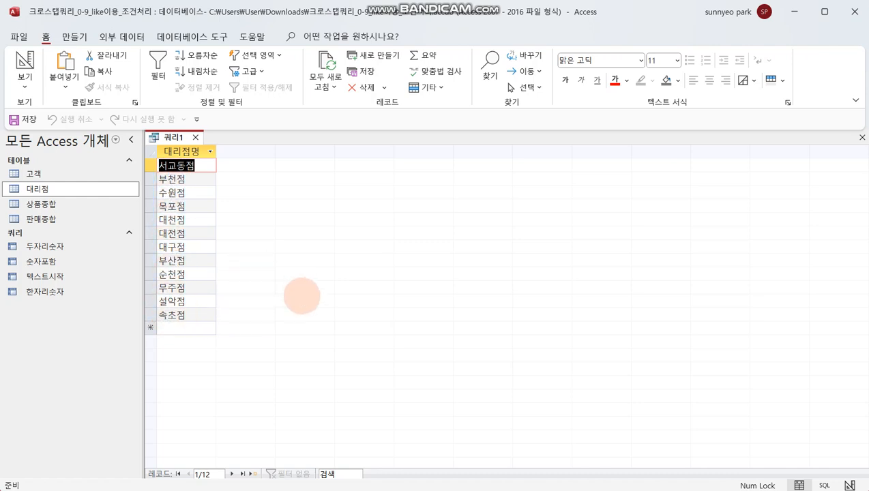
{"action": "left_click_drag", "start_coordinate": [318, 225], "coordinate": [367, 226]}
{"action": "mouse_move", "coordinate": [339, 227]}
{"action": "left_mouse_down"}
{"action": "mouse_move", "coordinate": [333, 273]}
{"action": "mouse_move", "coordinate": [387, 258]}
{"action": "left_mouse_up"}
{"action": "left_click_drag", "start_coordinate": [396, 241], "coordinate": [395, 277]}
{"action": "left_click_drag", "start_coordinate": [403, 266], "coordinate": [439, 261]}
{"action": "left_click_drag", "start_coordinate": [447, 261], "coordinate": [536, 244]}
{"action": "mouse_move", "coordinate": [560, 246]}
{"action": "left_mouse_down"}
{"action": "mouse_move", "coordinate": [598, 250]}
{"action": "mouse_move", "coordinate": [561, 269]}
{"action": "left_mouse_up"}
{"action": "mouse_move", "coordinate": [617, 213]}
{"action": "left_mouse_down"}
{"action": "mouse_move", "coordinate": [619, 285]}
{"action": "mouse_move", "coordinate": [654, 257]}
{"action": "left_mouse_up"}
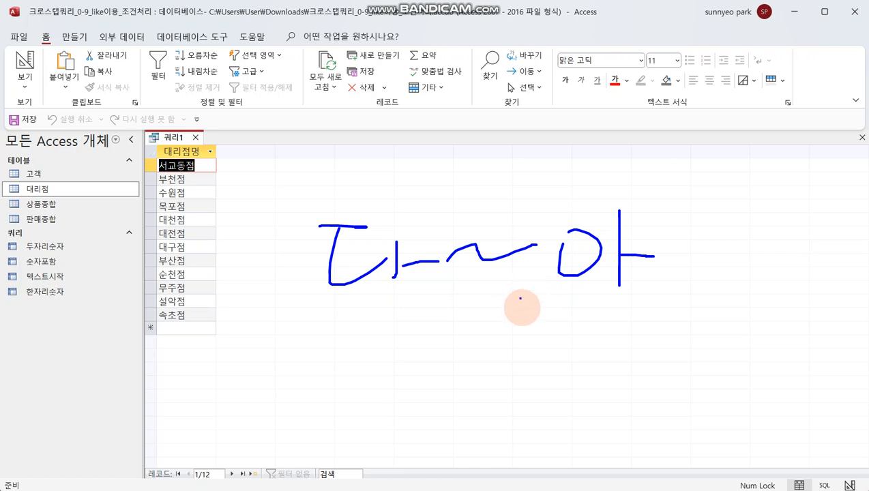
{"action": "left_click_drag", "start_coordinate": [462, 355], "coordinate": [443, 374]}
{"action": "mouse_move", "coordinate": [517, 345]}
{"action": "left_mouse_down"}
{"action": "mouse_move", "coordinate": [517, 393]}
{"action": "mouse_move", "coordinate": [530, 369]}
{"action": "mouse_move", "coordinate": [518, 408]}
{"action": "left_mouse_up"}
{"action": "mouse_move", "coordinate": [442, 386]}
{"action": "left_mouse_down"}
{"action": "mouse_move", "coordinate": [477, 386]}
{"action": "mouse_move", "coordinate": [483, 407]}
{"action": "mouse_move", "coordinate": [517, 413]}
{"action": "left_mouse_up"}
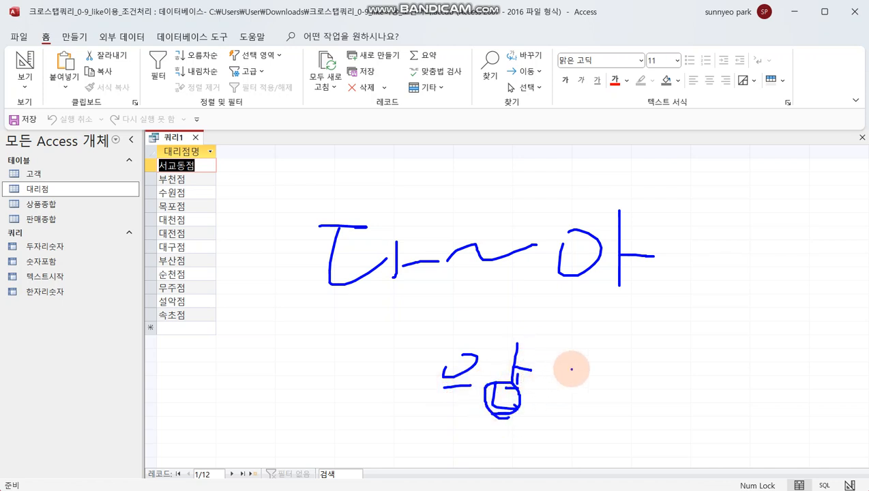
{"action": "mouse_move", "coordinate": [573, 354]}
{"action": "left_mouse_down"}
{"action": "mouse_move", "coordinate": [591, 355]}
{"action": "mouse_move", "coordinate": [605, 378]}
{"action": "mouse_move", "coordinate": [586, 397]}
{"action": "mouse_move", "coordinate": [614, 424]}
{"action": "left_mouse_up"}
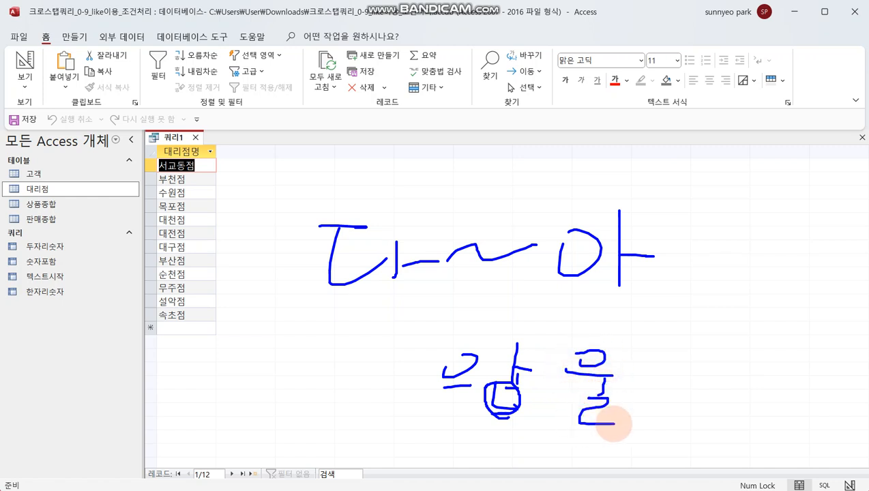
{"action": "left_click_drag", "start_coordinate": [587, 376], "coordinate": [635, 375]}
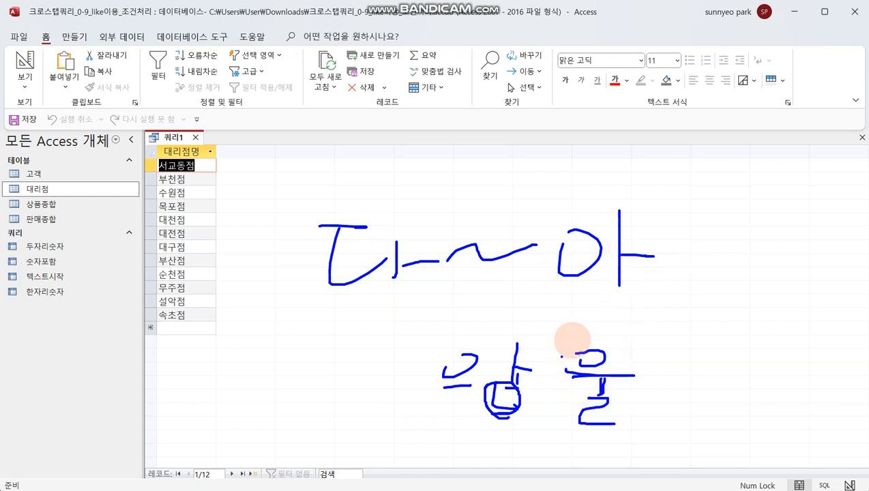
{"action": "left_click_drag", "start_coordinate": [648, 231], "coordinate": [598, 297]}
{"action": "left_click_drag", "start_coordinate": [618, 215], "coordinate": [652, 278]}
{"action": "left_click_drag", "start_coordinate": [703, 206], "coordinate": [700, 321]}
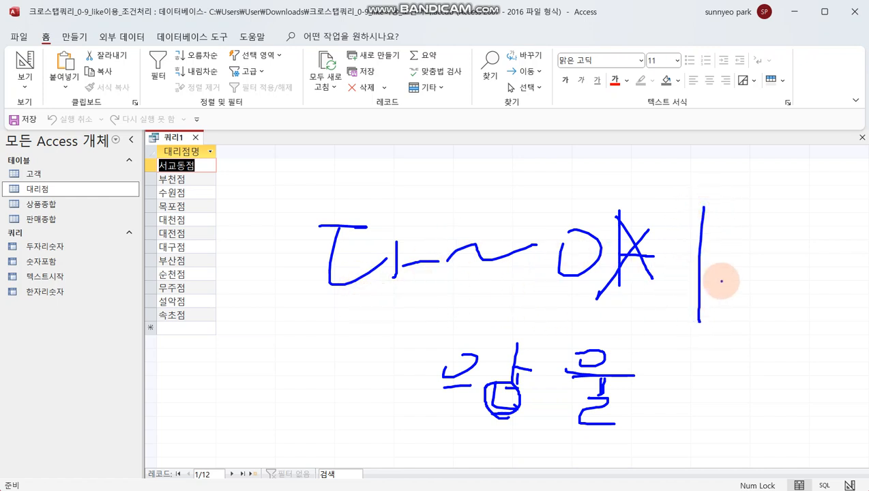
Step: Change the 대리점명 criterion in design view to Like "[다-이]*" and run the query again
{"action": "left_click", "coordinate": [26, 65]}
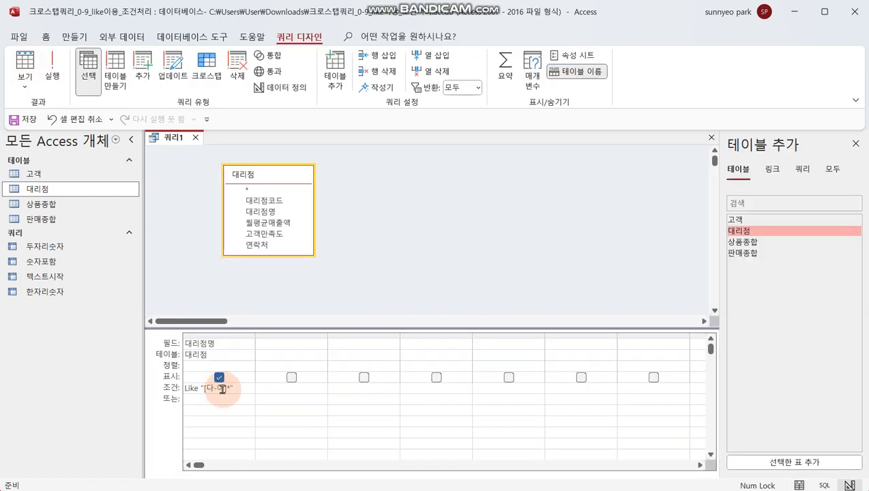
{"action": "left_click", "coordinate": [222, 389]}
{"action": "key", "text": "BackSpace"}
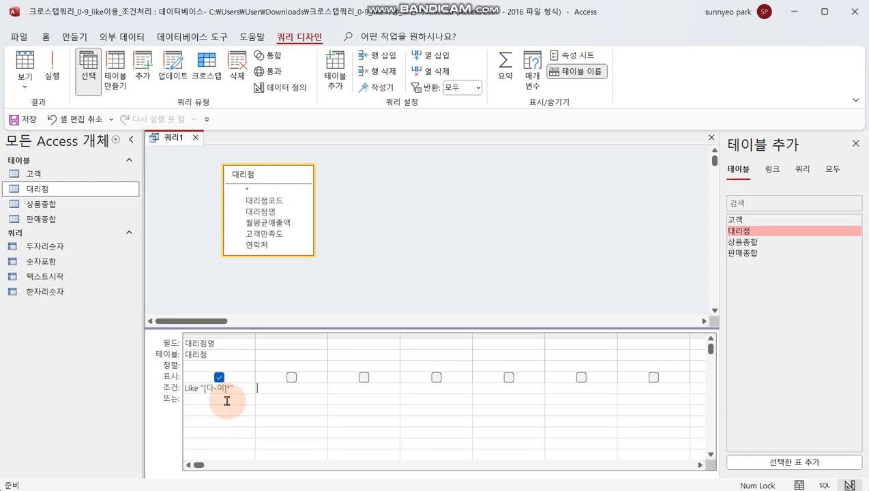
{"action": "left_click", "coordinate": [50, 81]}
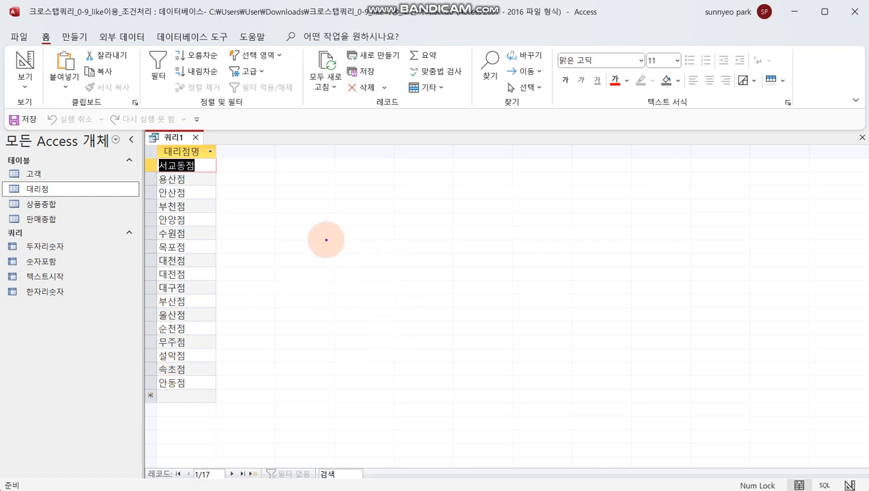
{"action": "left_click_drag", "start_coordinate": [310, 239], "coordinate": [343, 239]}
{"action": "mouse_move", "coordinate": [310, 254]}
{"action": "left_mouse_down"}
{"action": "mouse_move", "coordinate": [324, 281]}
{"action": "mouse_move", "coordinate": [343, 280]}
{"action": "left_mouse_up"}
{"action": "mouse_move", "coordinate": [362, 234]}
{"action": "left_mouse_down"}
{"action": "mouse_move", "coordinate": [362, 293]}
{"action": "mouse_move", "coordinate": [390, 277]}
{"action": "left_mouse_up"}
{"action": "left_click_drag", "start_coordinate": [442, 271], "coordinate": [505, 273]}
{"action": "mouse_move", "coordinate": [599, 255]}
{"action": "left_mouse_down"}
{"action": "mouse_move", "coordinate": [586, 280]}
{"action": "mouse_move", "coordinate": [622, 266]}
{"action": "left_mouse_up"}
{"action": "left_click_drag", "start_coordinate": [644, 230], "coordinate": [646, 315]}
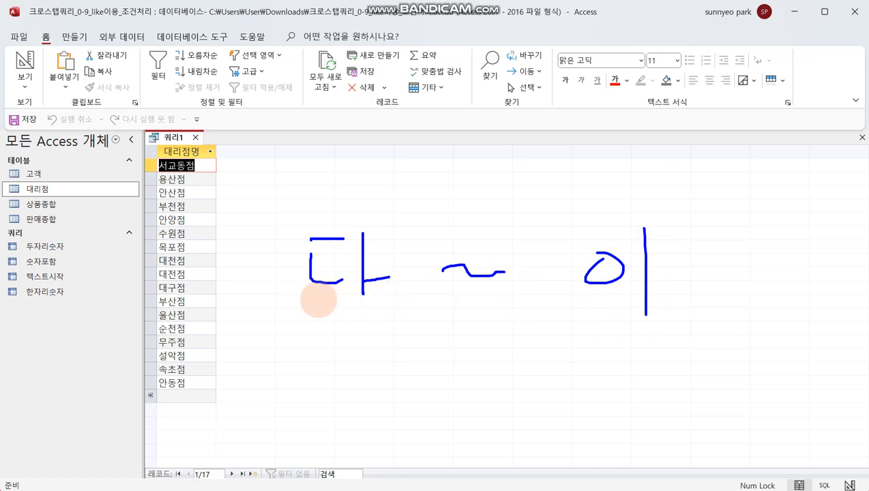
{"action": "left_click_drag", "start_coordinate": [311, 298], "coordinate": [346, 295]}
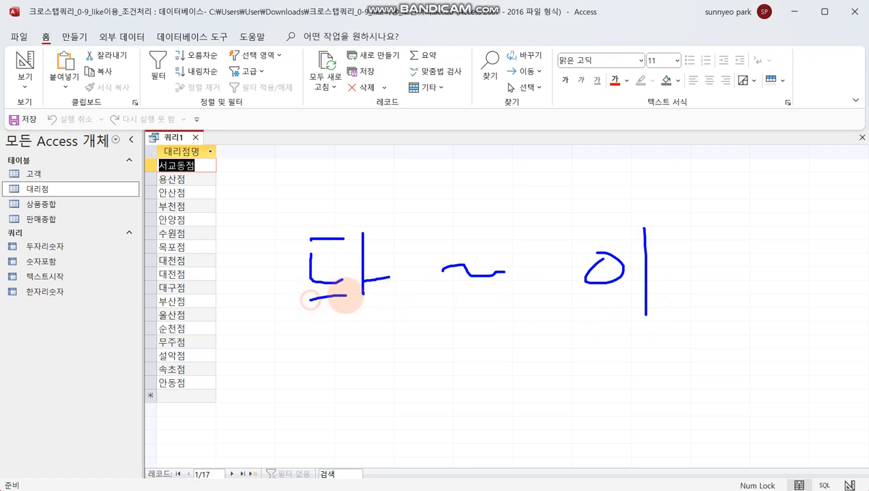
{"action": "left_click_drag", "start_coordinate": [577, 300], "coordinate": [604, 300]}
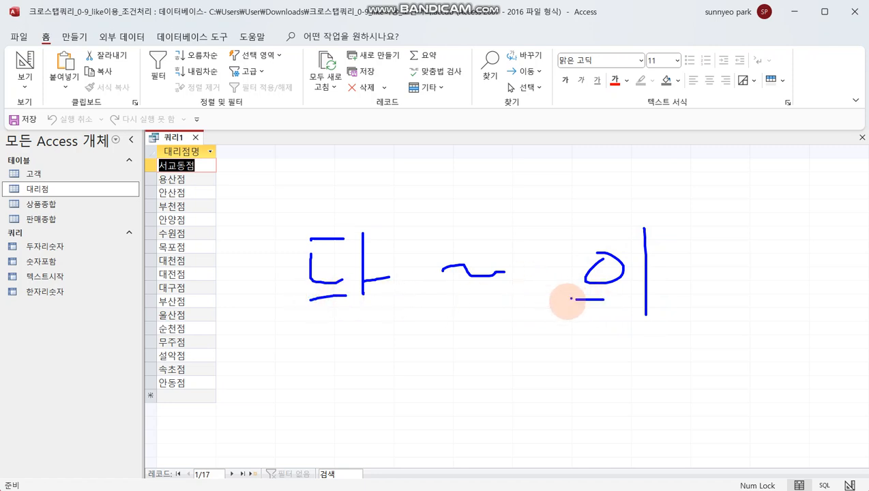
{"action": "mouse_move", "coordinate": [375, 303]}
{"action": "left_mouse_down"}
{"action": "mouse_move", "coordinate": [346, 235]}
{"action": "mouse_move", "coordinate": [382, 310]}
{"action": "left_mouse_up"}
{"action": "mouse_move", "coordinate": [646, 319]}
{"action": "left_mouse_down"}
{"action": "mouse_move", "coordinate": [676, 267]}
{"action": "mouse_move", "coordinate": [659, 328]}
{"action": "left_mouse_up"}
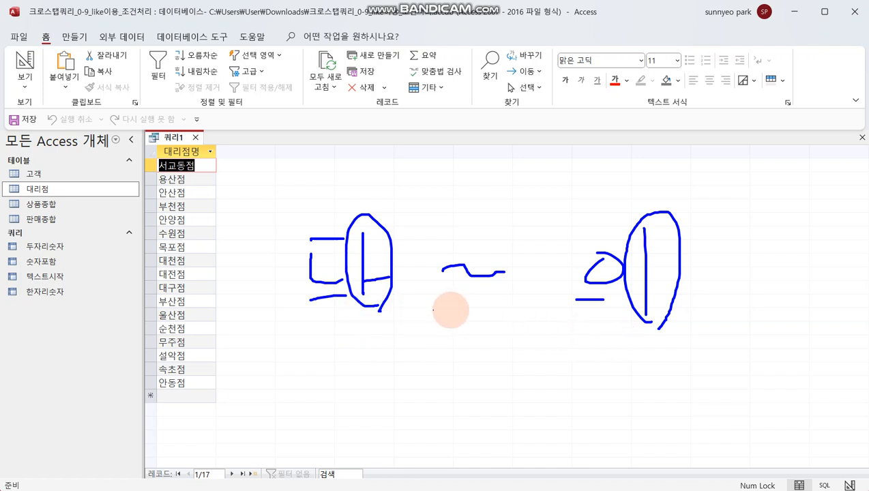
{"action": "left_click_drag", "start_coordinate": [407, 166], "coordinate": [419, 186]}
{"action": "mouse_move", "coordinate": [448, 155]}
{"action": "left_mouse_down"}
{"action": "mouse_move", "coordinate": [446, 199]}
{"action": "mouse_move", "coordinate": [453, 194]}
{"action": "left_mouse_up"}
{"action": "mouse_move", "coordinate": [473, 164]}
{"action": "left_mouse_down"}
{"action": "mouse_move", "coordinate": [512, 156]}
{"action": "mouse_move", "coordinate": [507, 201]}
{"action": "mouse_move", "coordinate": [567, 184]}
{"action": "mouse_move", "coordinate": [574, 204]}
{"action": "mouse_move", "coordinate": [612, 207]}
{"action": "mouse_move", "coordinate": [632, 190]}
{"action": "mouse_move", "coordinate": [651, 216]}
{"action": "mouse_move", "coordinate": [685, 198]}
{"action": "left_mouse_up"}
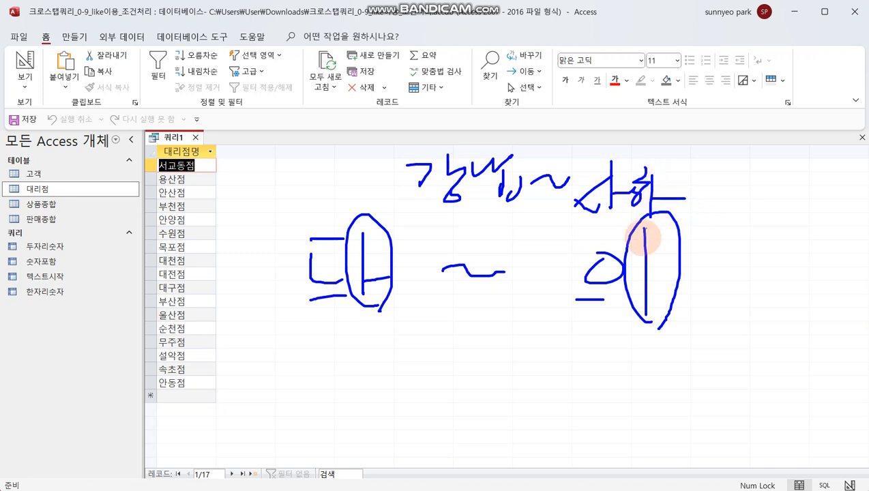
{"action": "left_click_drag", "start_coordinate": [404, 195], "coordinate": [427, 194]}
{"action": "left_click_drag", "start_coordinate": [577, 221], "coordinate": [591, 221]}
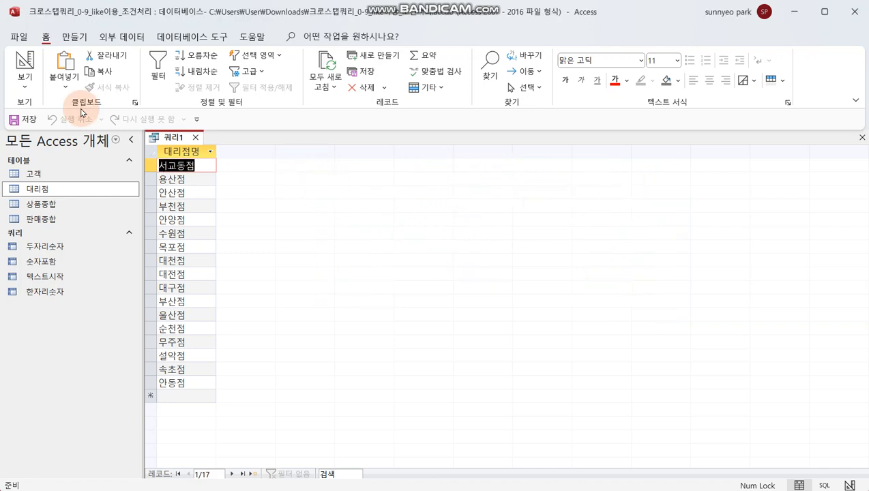
Step: Change the 대리점명 criterion in design view to Like "[사-해]*" and run the query
{"action": "left_click", "coordinate": [25, 63]}
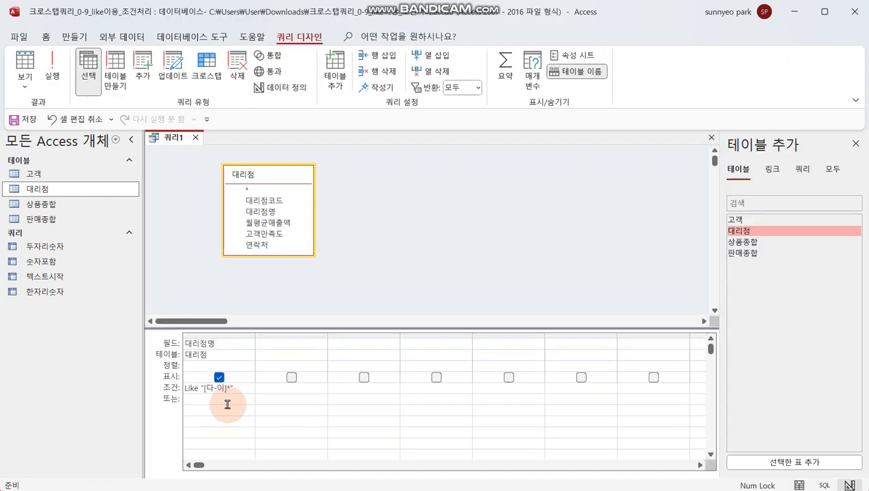
{"action": "right_click", "coordinate": [230, 392]}
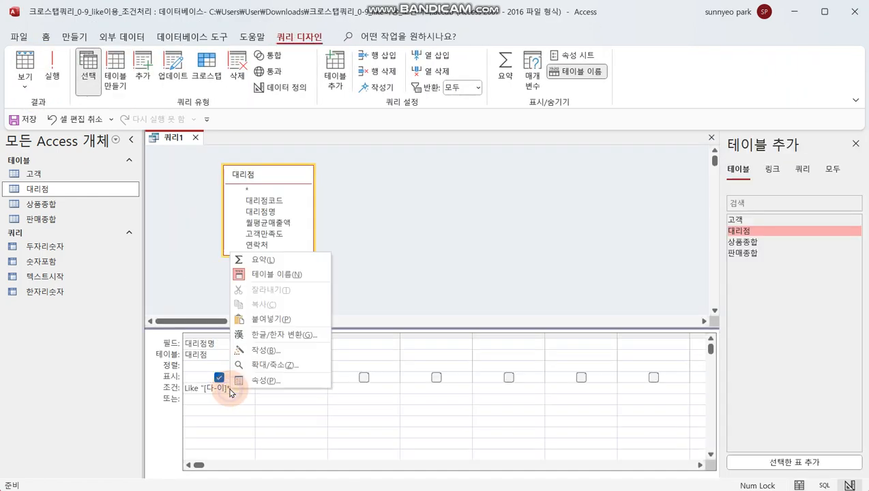
{"action": "left_click", "coordinate": [276, 364]}
{"action": "left_click", "coordinate": [277, 226]}
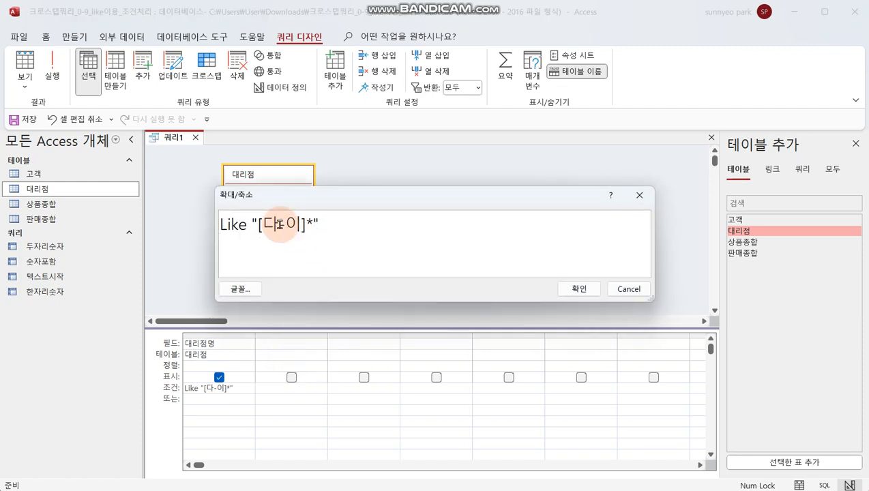
{"action": "key", "text": "BackSpace"}
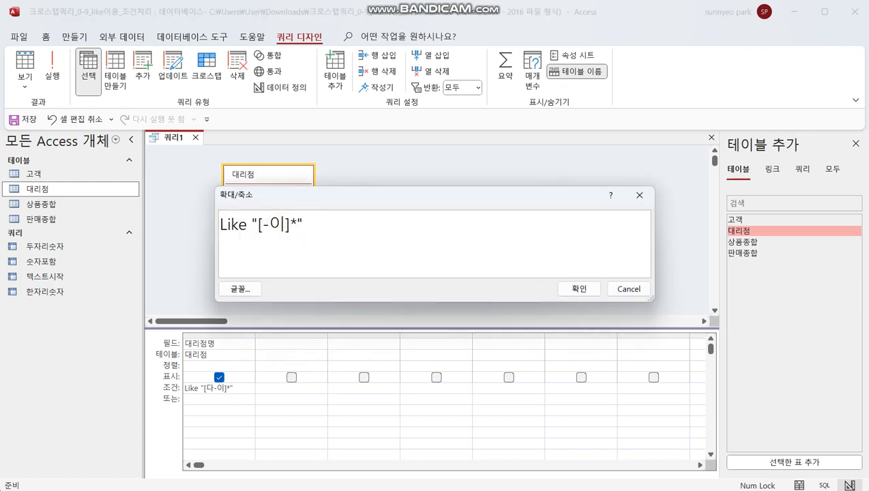
{"action": "type", "text": "사"}
{"action": "left_click", "coordinate": [307, 232]}
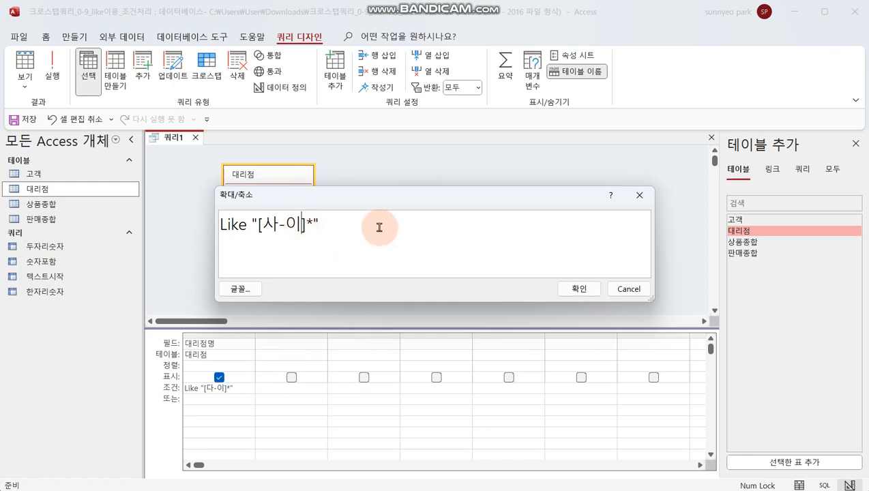
{"action": "key", "text": "BackSpace"}
{"action": "type", "text": "해"}
{"action": "left_click", "coordinate": [311, 231]}
{"action": "left_click", "coordinate": [311, 244]}
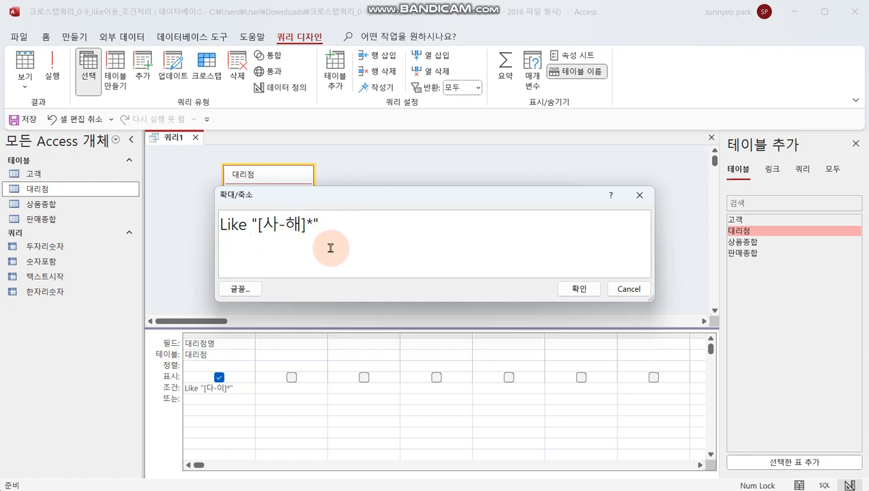
{"action": "left_click", "coordinate": [574, 292]}
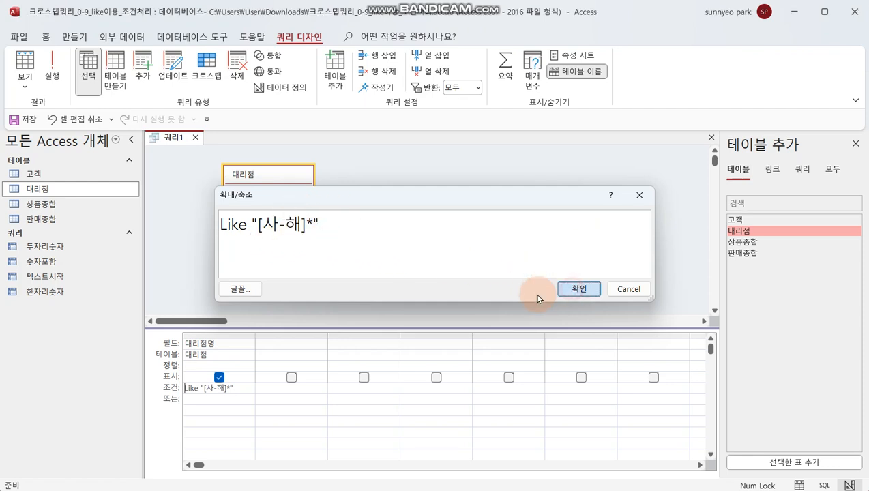
{"action": "left_click", "coordinate": [52, 68]}
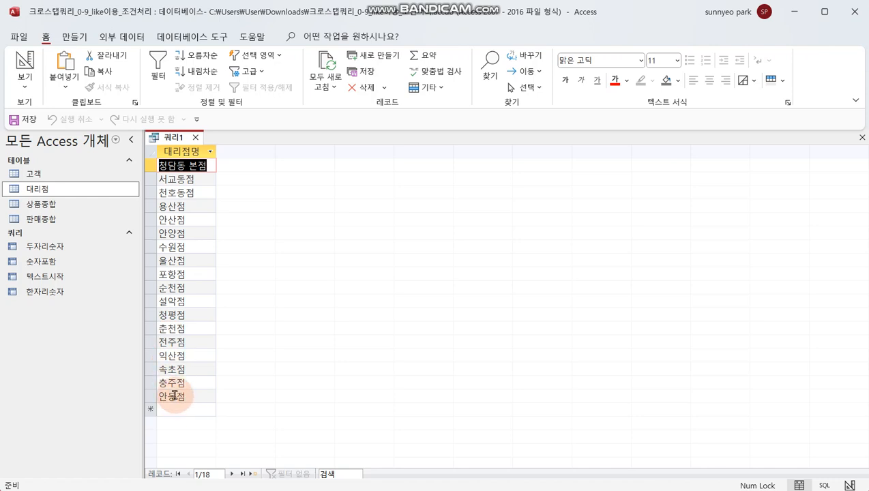
Step: Open the 대리점명 criterion in the Zoom box in design view and bring the Notepad task note back into view
{"action": "left_click", "coordinate": [24, 68]}
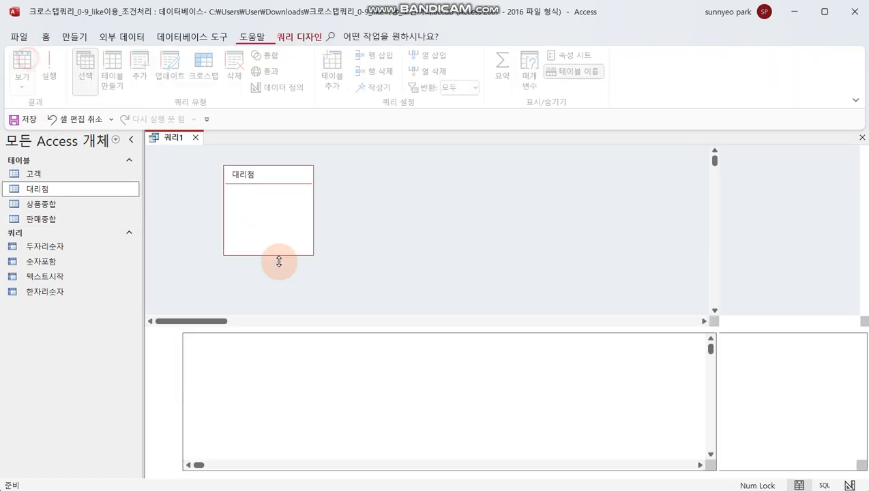
{"action": "right_click", "coordinate": [243, 384]}
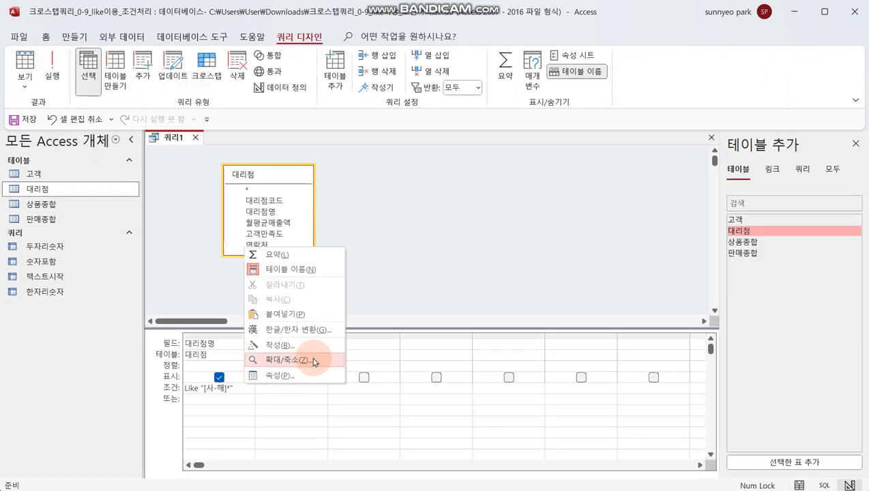
{"action": "left_click", "coordinate": [310, 359]}
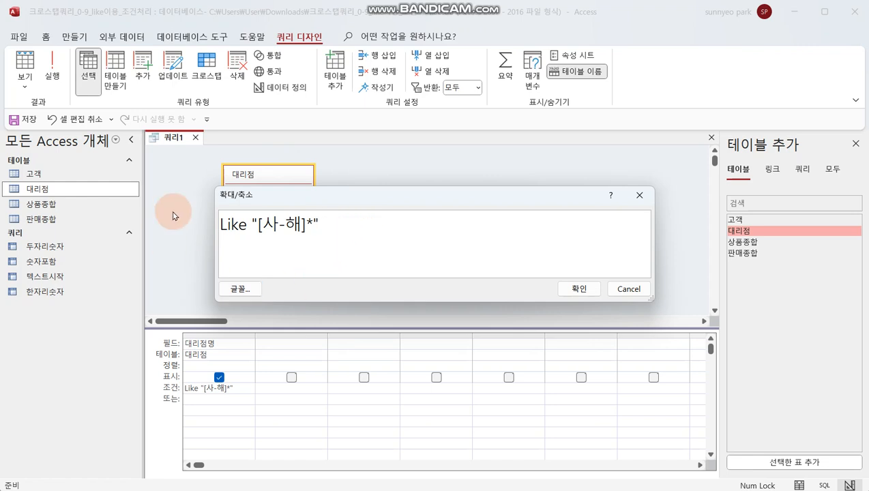
{"action": "left_click_drag", "start_coordinate": [868, 103], "coordinate": [573, 91]}
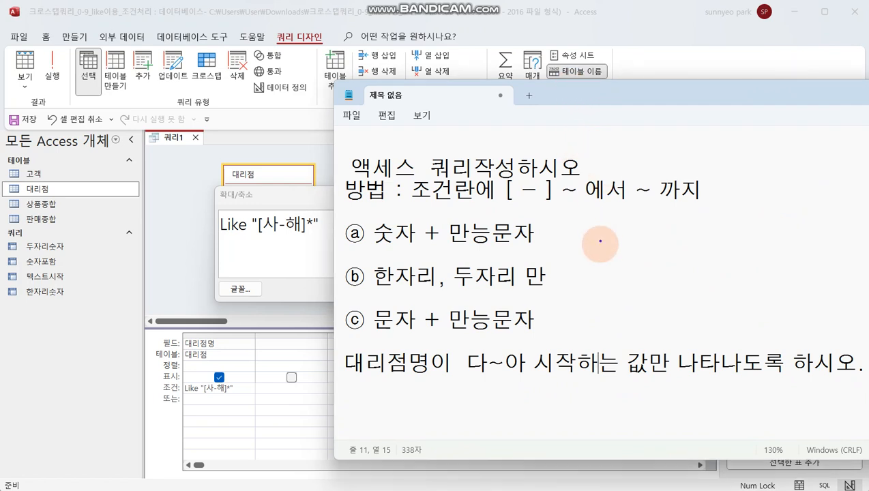
{"action": "left_click_drag", "start_coordinate": [477, 172], "coordinate": [490, 170]}
{"action": "left_click_drag", "start_coordinate": [679, 262], "coordinate": [654, 311]}
{"action": "left_click_drag", "start_coordinate": [700, 272], "coordinate": [666, 270]}
{"action": "left_click_drag", "start_coordinate": [691, 222], "coordinate": [592, 321]}
{"action": "mouse_move", "coordinate": [577, 233]}
{"action": "left_mouse_down"}
{"action": "mouse_move", "coordinate": [604, 251]}
{"action": "mouse_move", "coordinate": [571, 267]}
{"action": "left_mouse_up"}
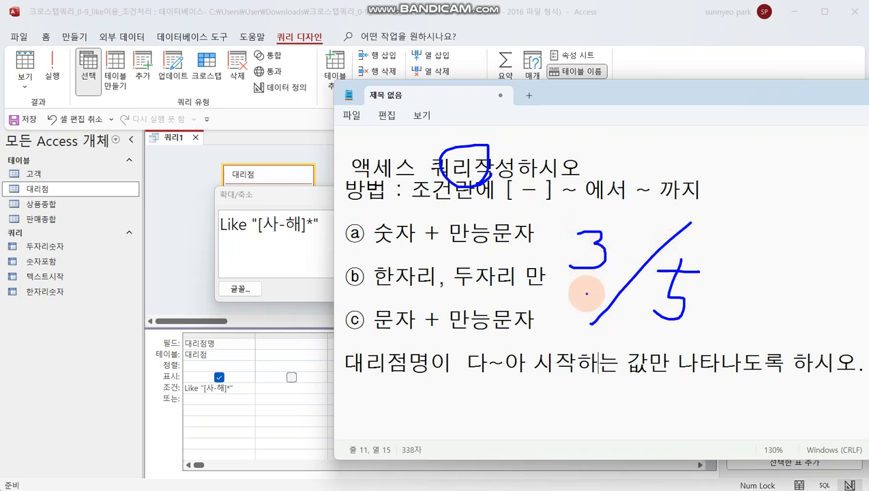